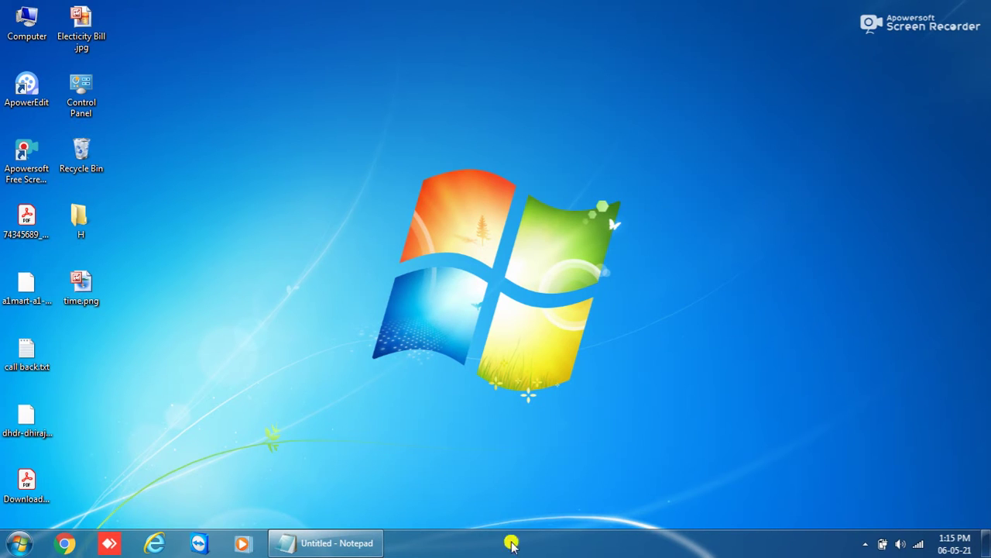
# Bring up the untitled Notepad document and close it without saving the changes
pyautogui.click(362, 543)
pyautogui.click(363, 544)
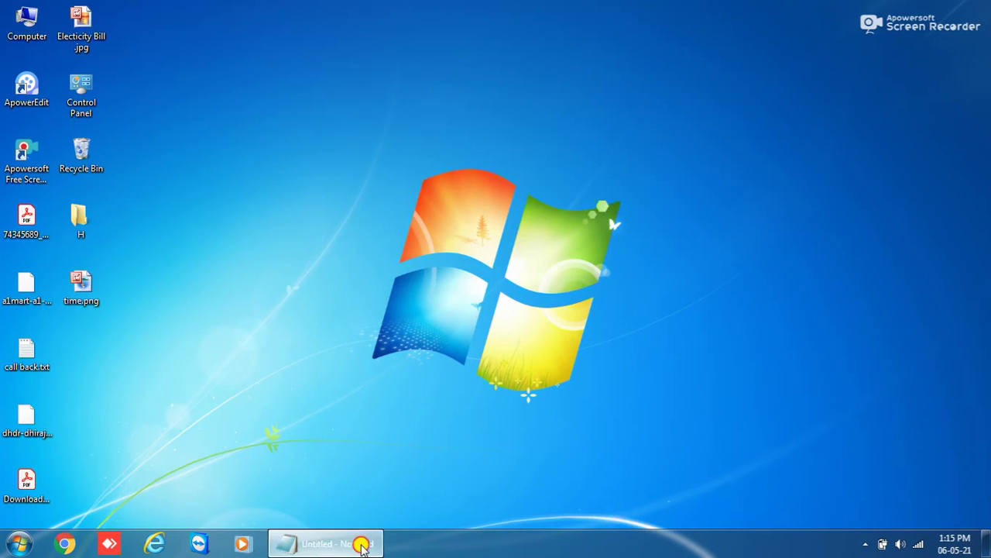
pyautogui.click(361, 541)
pyautogui.click(972, 6)
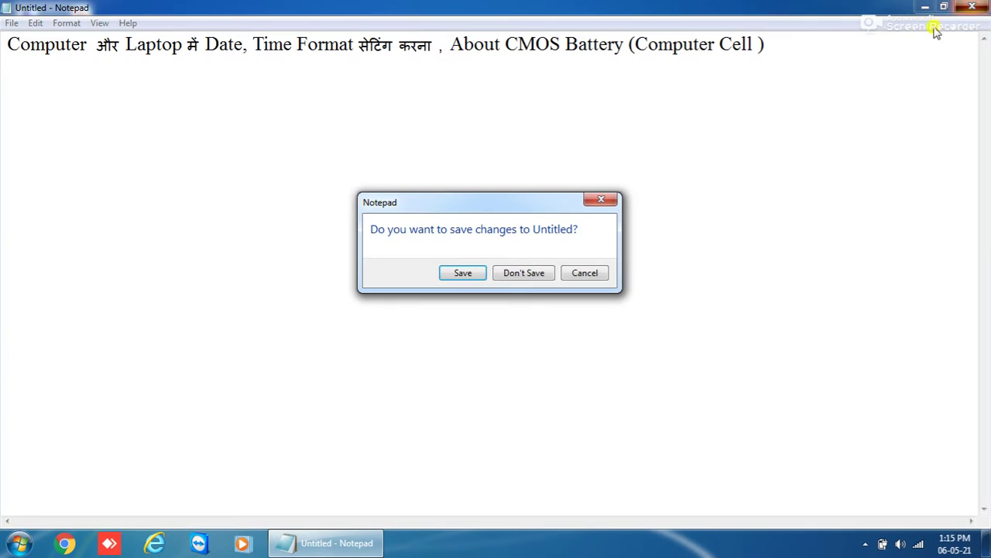
pyautogui.click(522, 274)
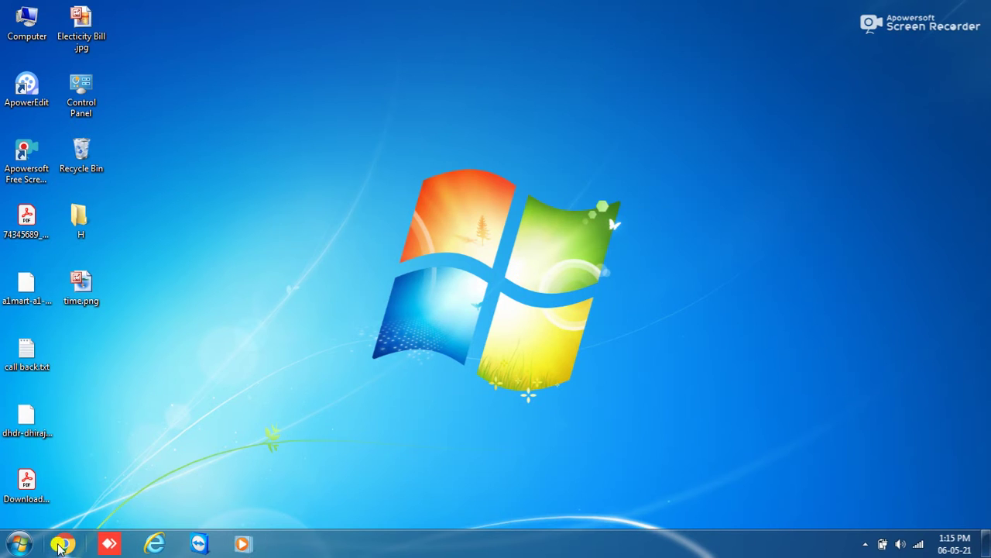
# Launch Internet Explorer from its pinned shortcut and close its window again
pyautogui.click(146, 540)
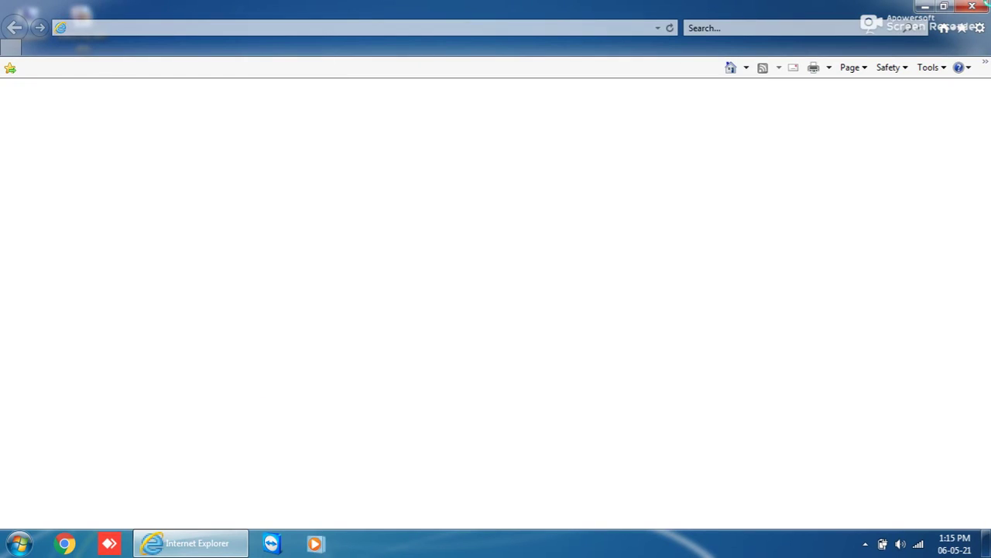
pyautogui.click(981, 4)
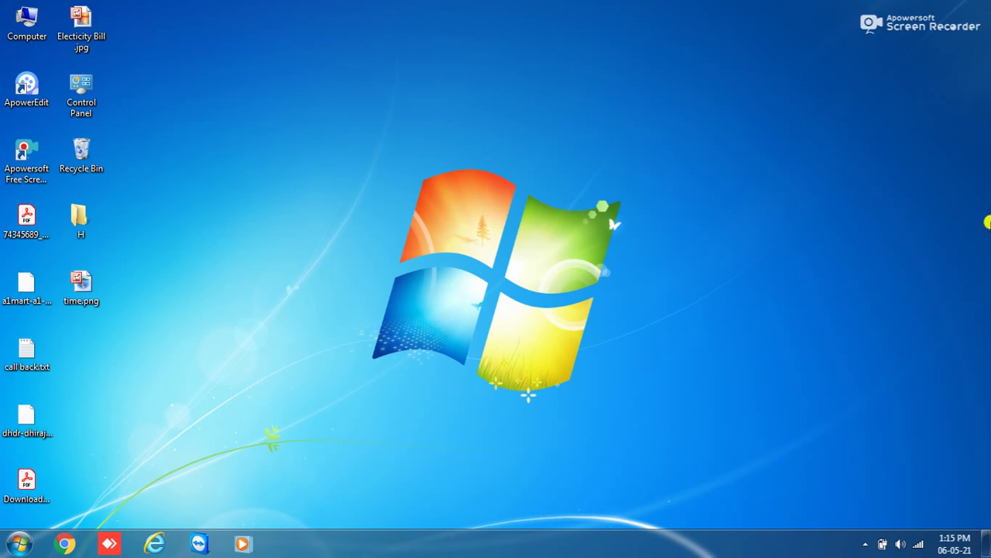
# Open the H folder on the desktop, browse to the Tally folder on Local Disk (E:), and close the window
pyautogui.doubleClick(84, 222)
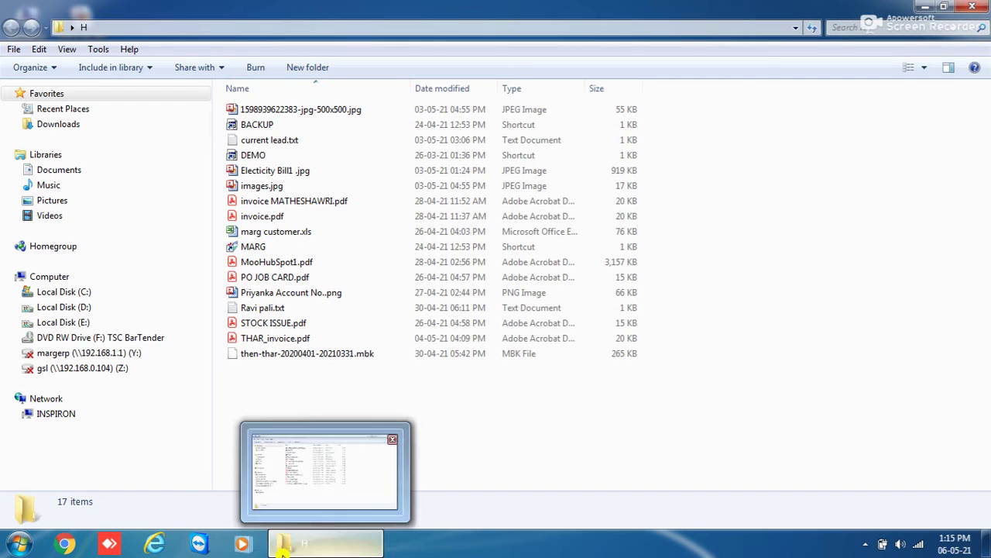
pyautogui.click(43, 323)
pyautogui.click(295, 124)
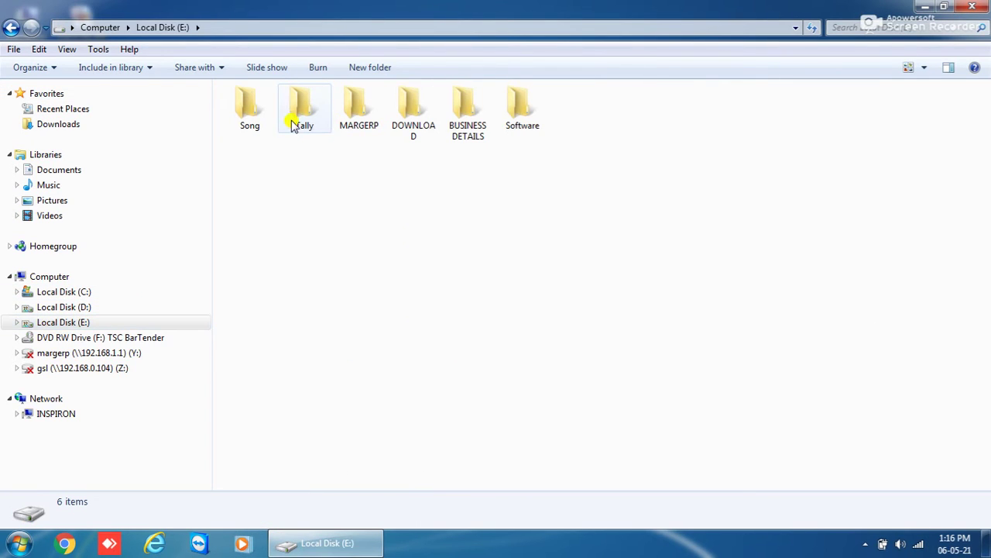
pyautogui.press('Return')
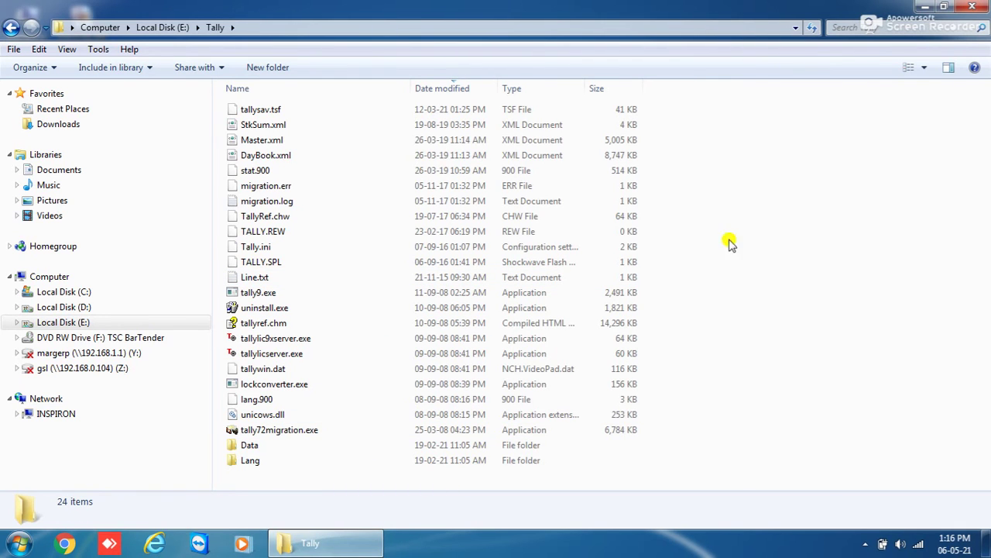
pyautogui.click(973, 7)
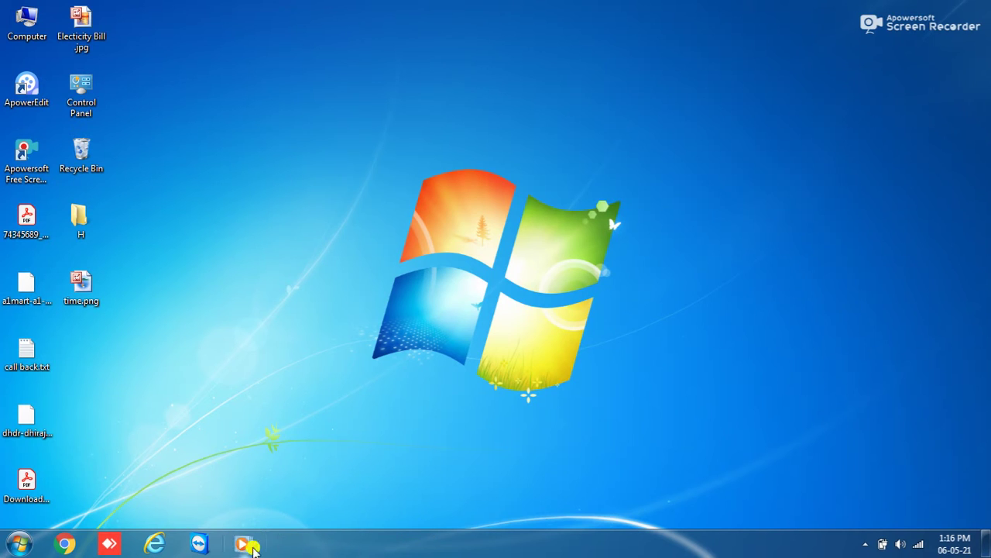
# Rearrange the pinned taskbar programs so Windows Media Player follows AnyDesk and Internet Explorer comes last
pyautogui.rightClick(195, 544)
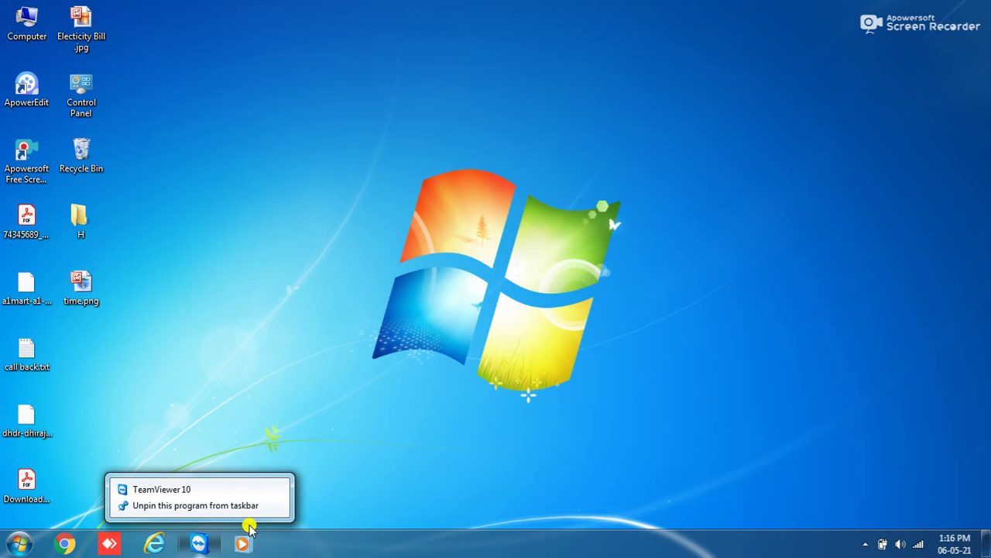
pyautogui.press('Escape')
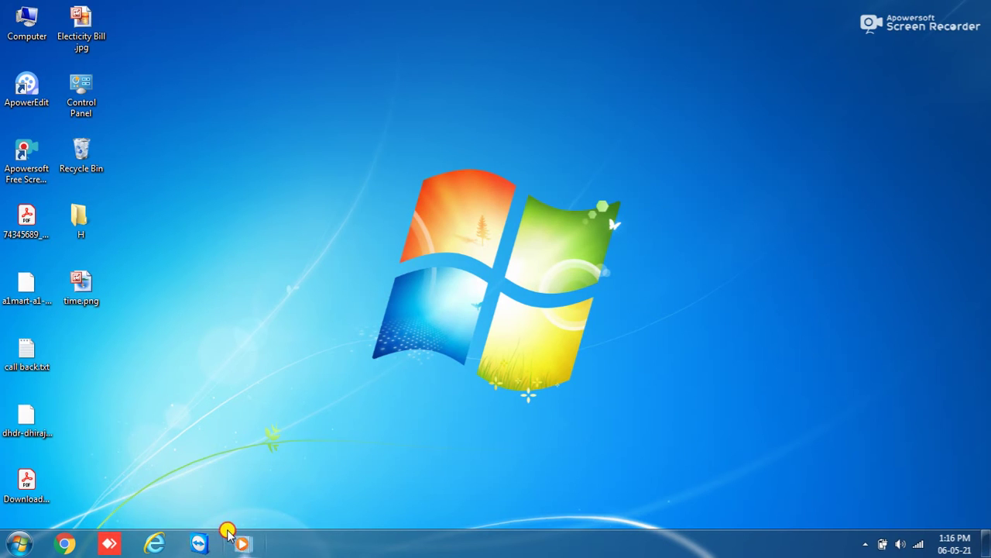
pyautogui.rightClick(149, 545)
pyautogui.press('Escape')
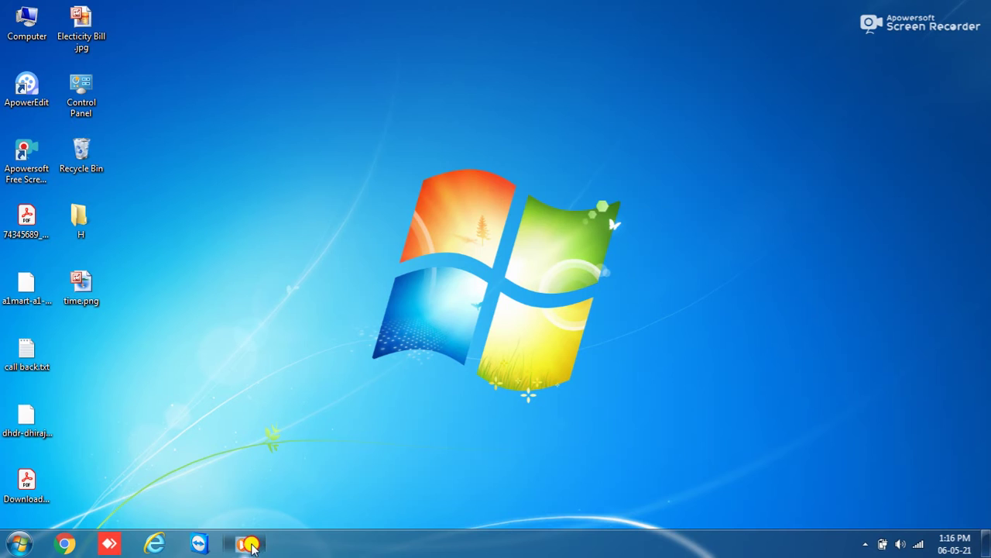
pyautogui.moveTo(252, 548); pyautogui.dragTo(301, 547)
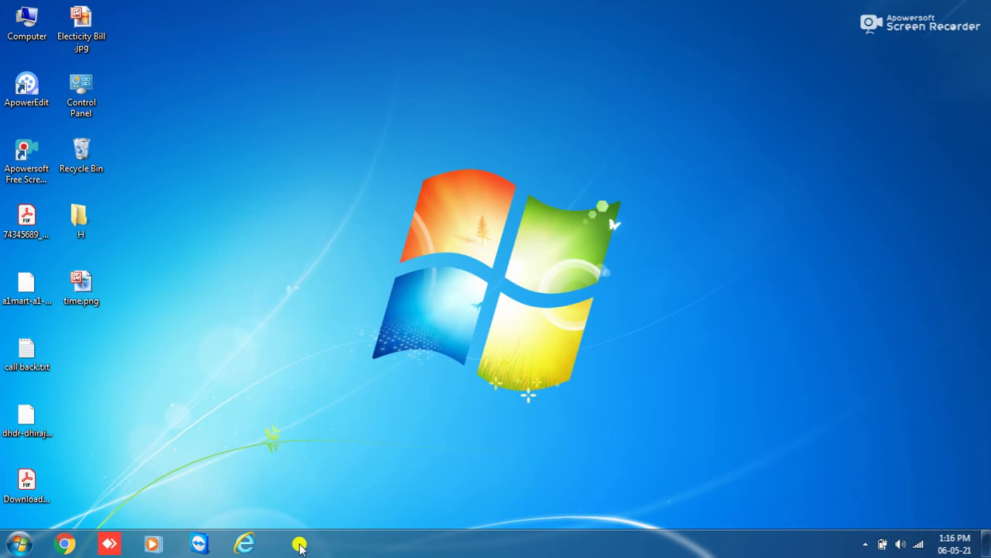
# Pin WinRAR from the Start menu's program list to the taskbar, after Internet Explorer
pyautogui.click(3, 546)
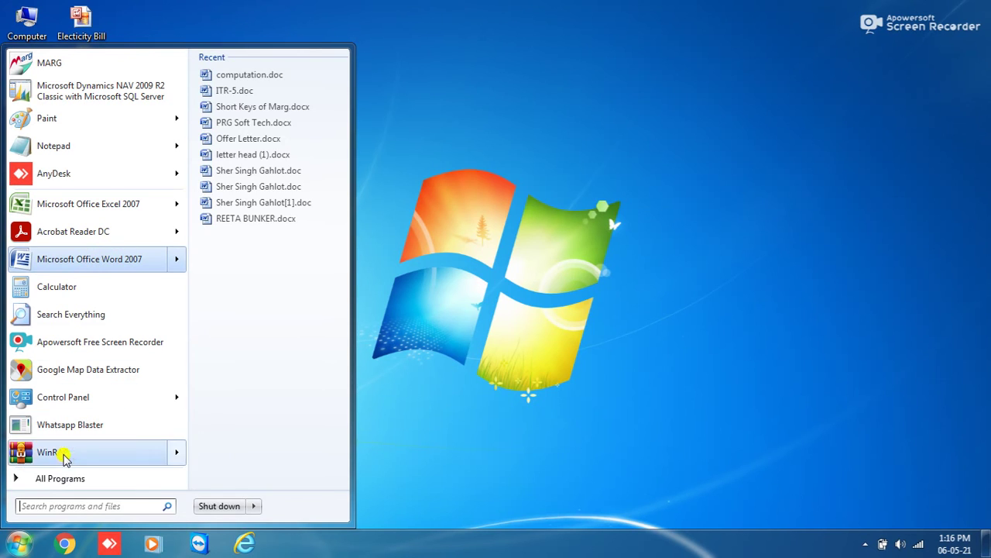
pyautogui.moveTo(62, 452); pyautogui.dragTo(354, 547)
pyautogui.click(381, 435)
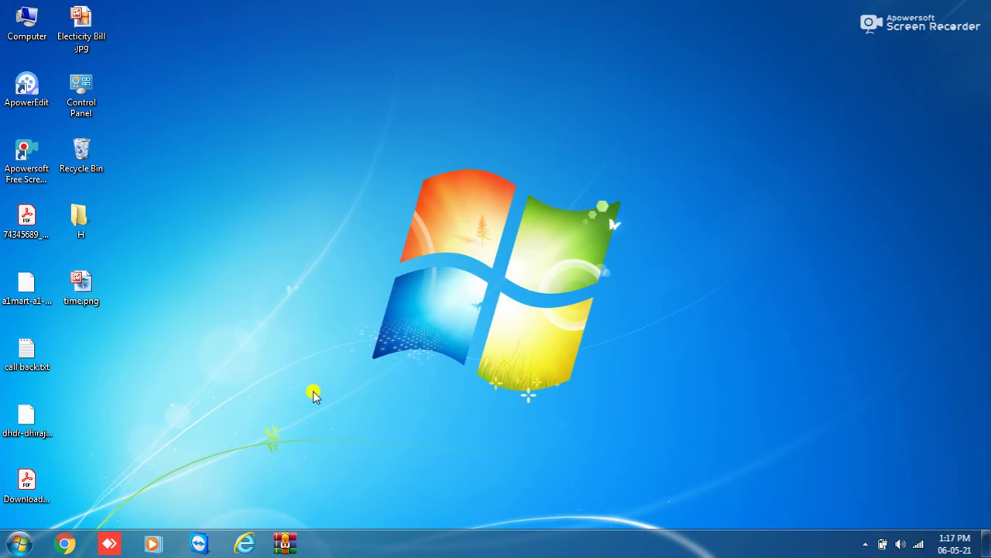
# Unpin Google Chrome, AnyDesk and Windows Media Player from the taskbar
pyautogui.rightClick(65, 542)
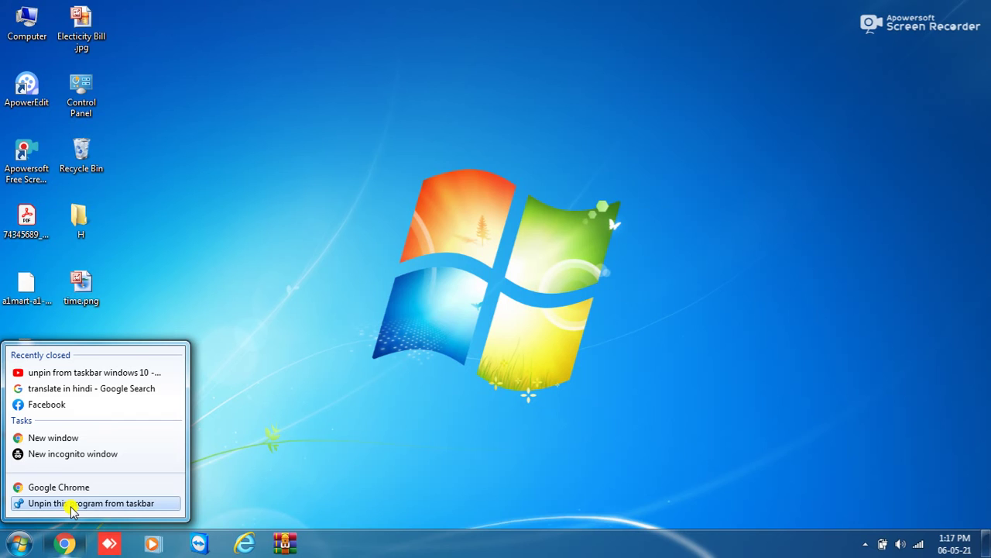
pyautogui.click(71, 503)
pyautogui.rightClick(64, 544)
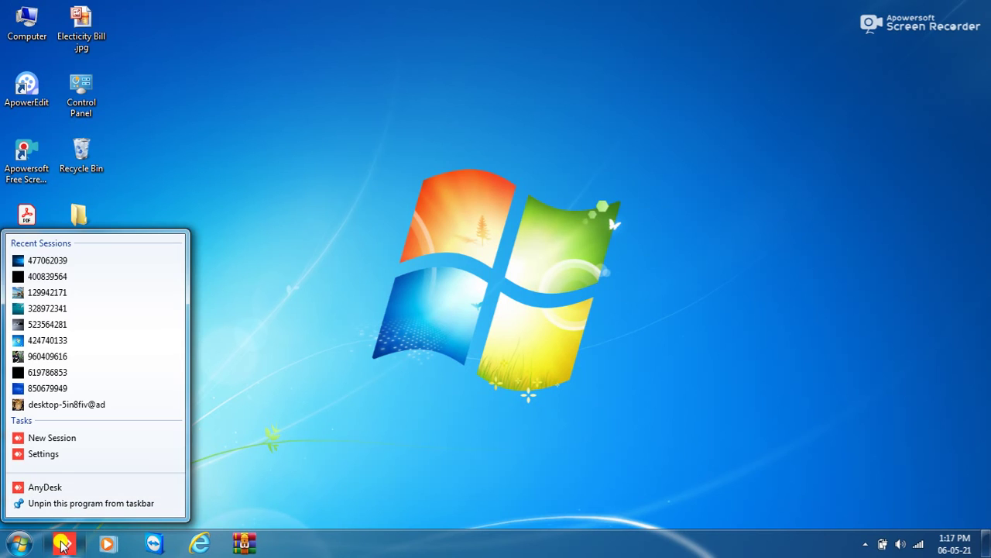
pyautogui.click(68, 503)
pyautogui.rightClick(63, 544)
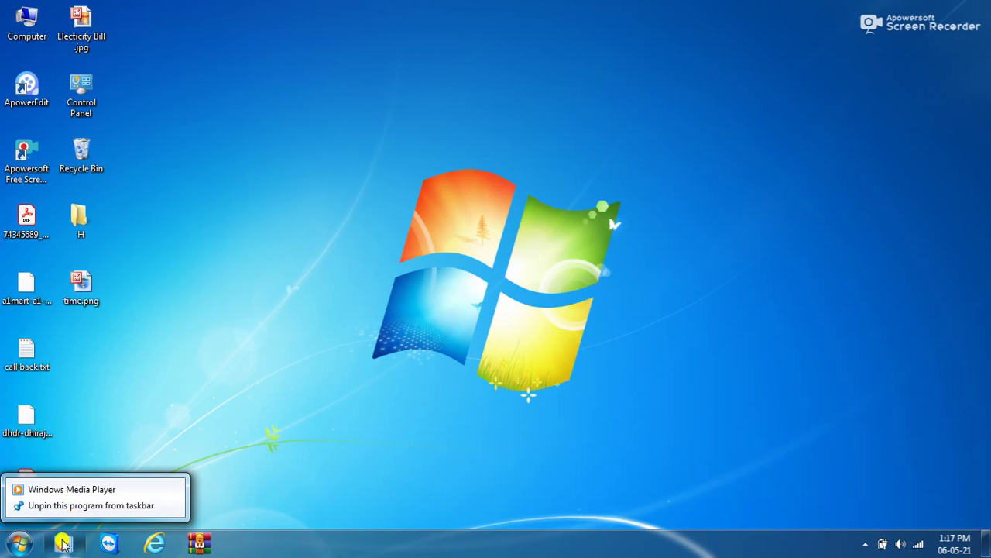
pyautogui.click(71, 504)
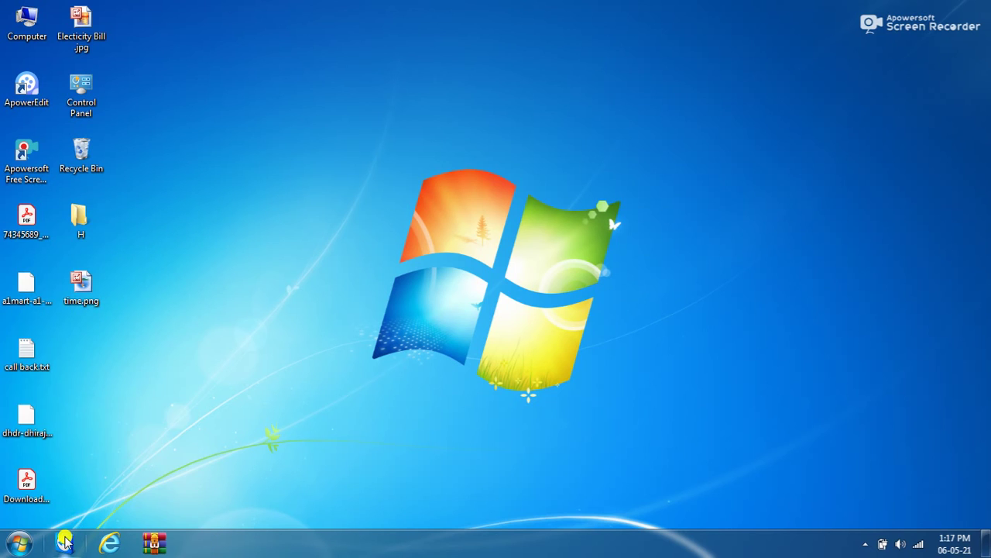
# Unpin TeamViewer 10, Internet Explorer and WinRAR from the taskbar
pyautogui.rightClick(65, 542)
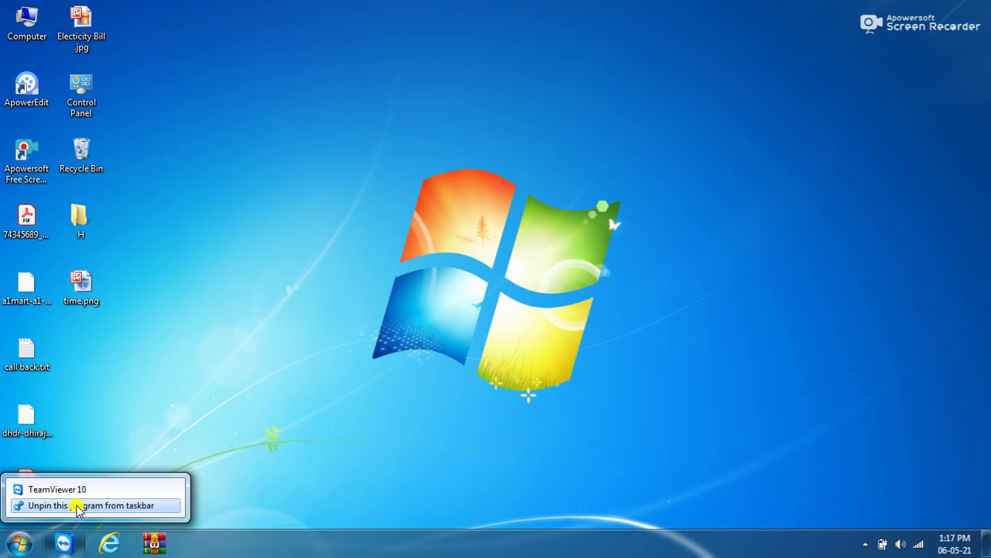
pyautogui.click(77, 505)
pyautogui.rightClick(75, 542)
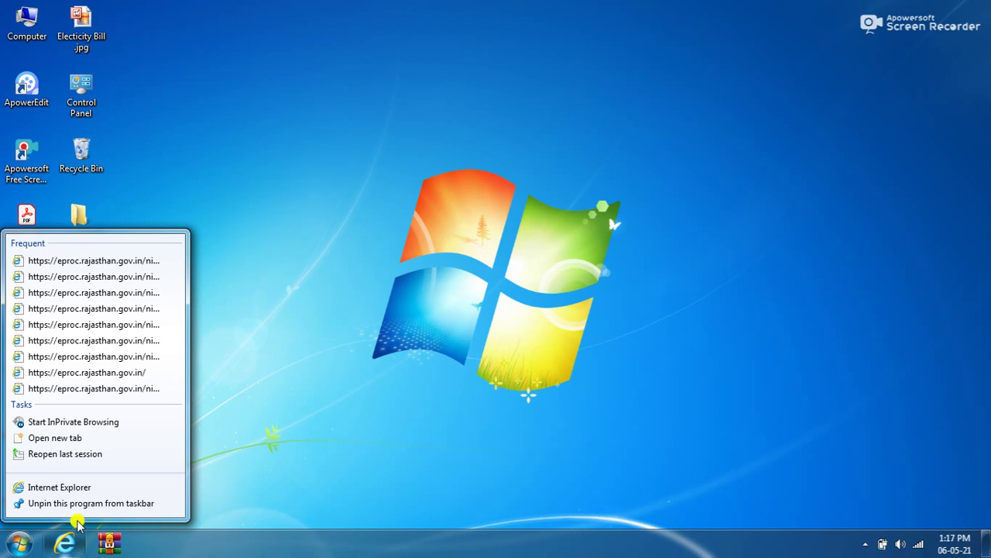
pyautogui.click(83, 505)
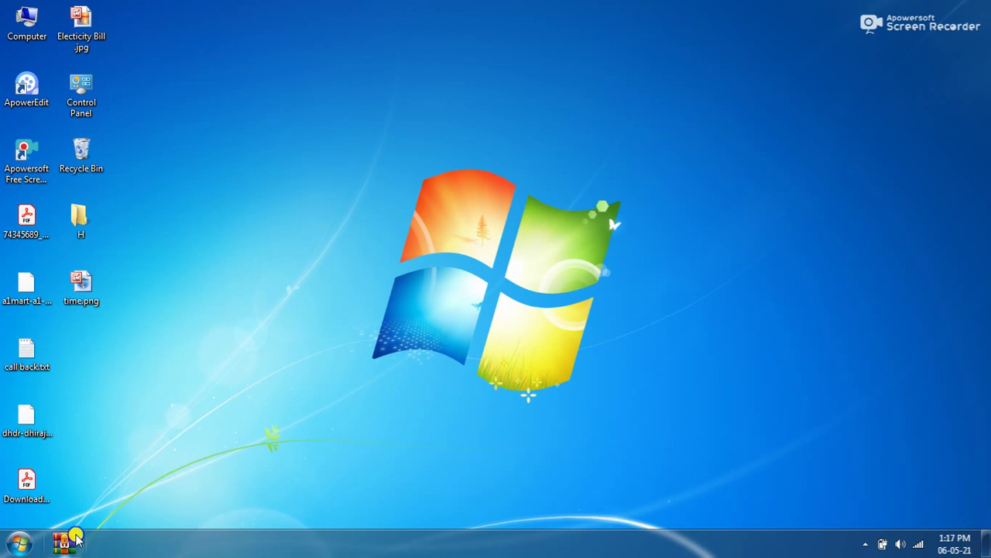
pyautogui.rightClick(73, 538)
pyautogui.click(82, 503)
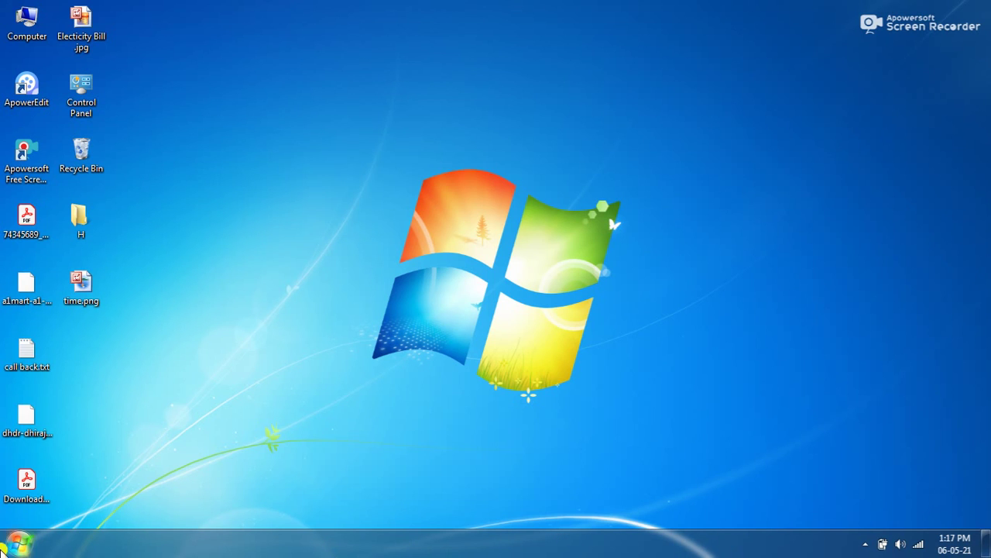
# Open the H folder to see its running-window entry on the emptied taskbar, and close it
pyautogui.doubleClick(79, 220)
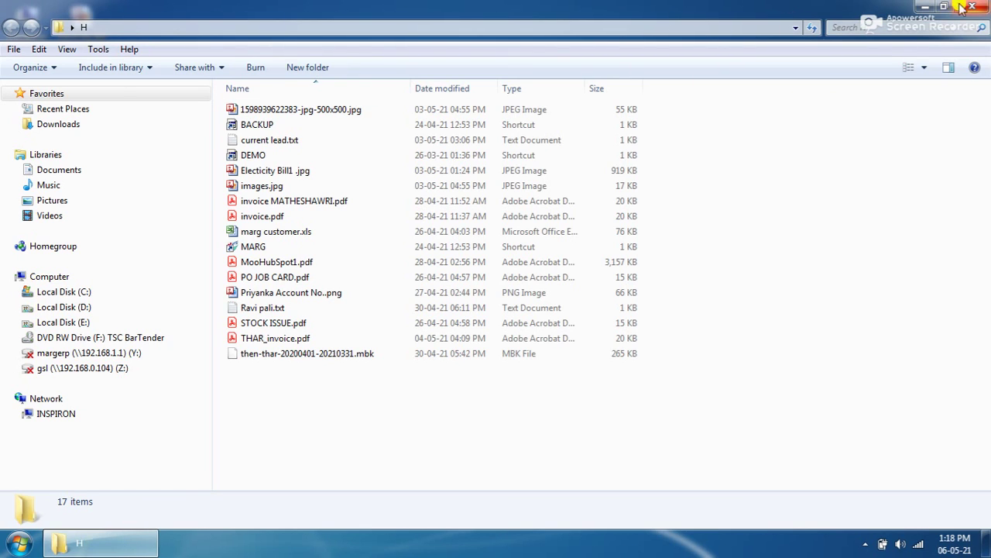
pyautogui.click(983, 4)
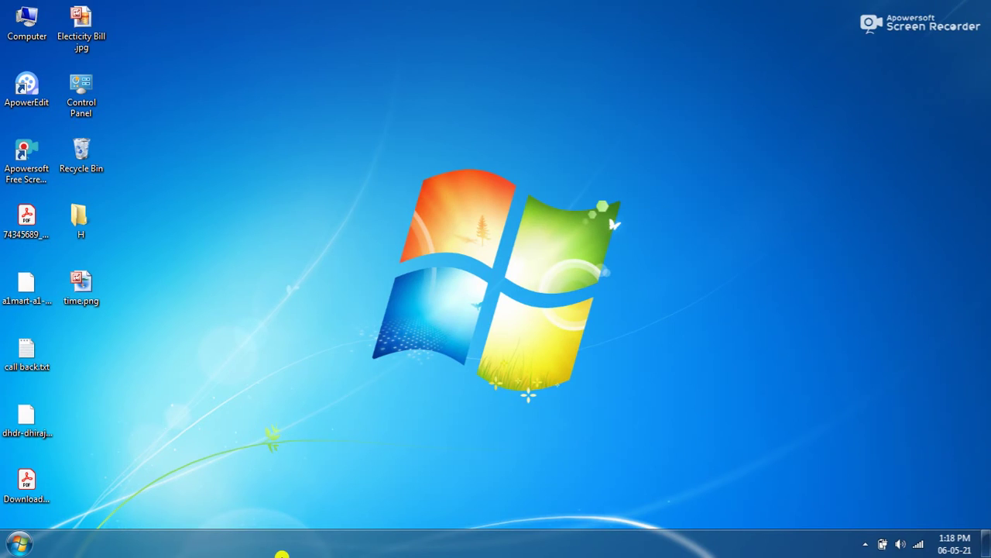